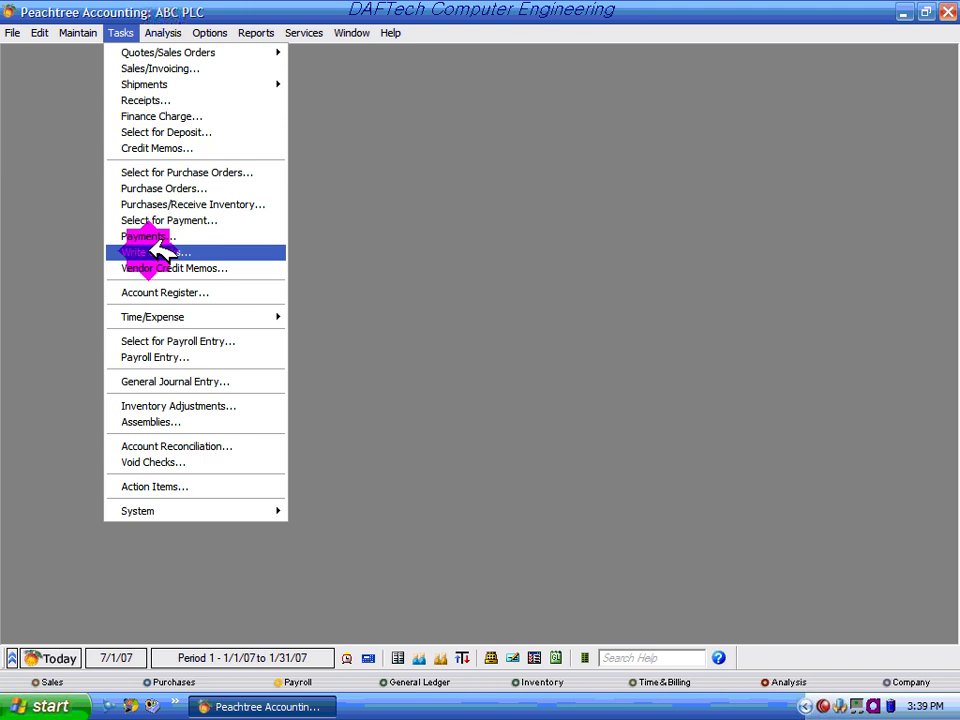
Open the Payments entry form from the Tasks menu
{"action": "left_click", "coordinate": [158, 238]}
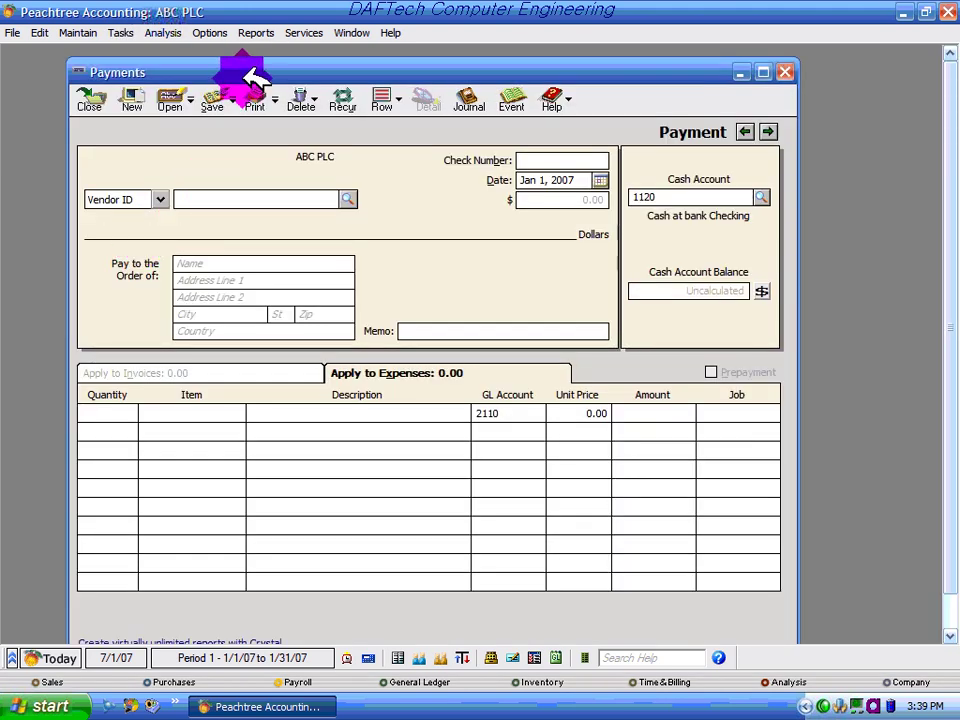
Pick vendor E2001 as the payee, replacing B2001, to show open invoice 0091 for 3,600.00
{"action": "left_click_drag", "start_coordinate": [248, 73], "coordinate": [250, 63]}
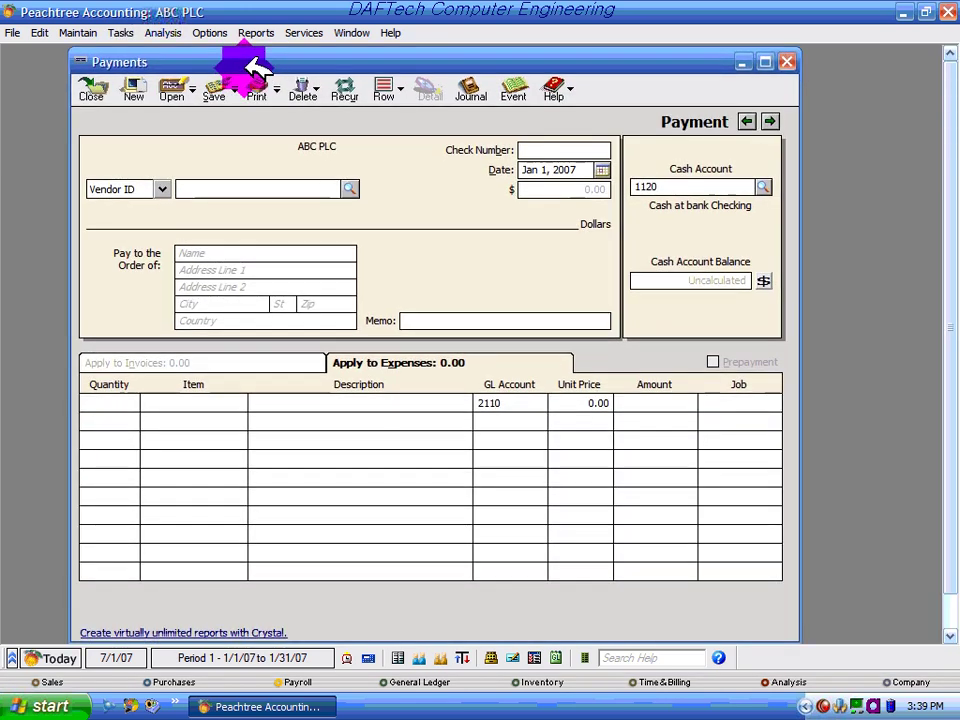
{"action": "left_click", "coordinate": [349, 189]}
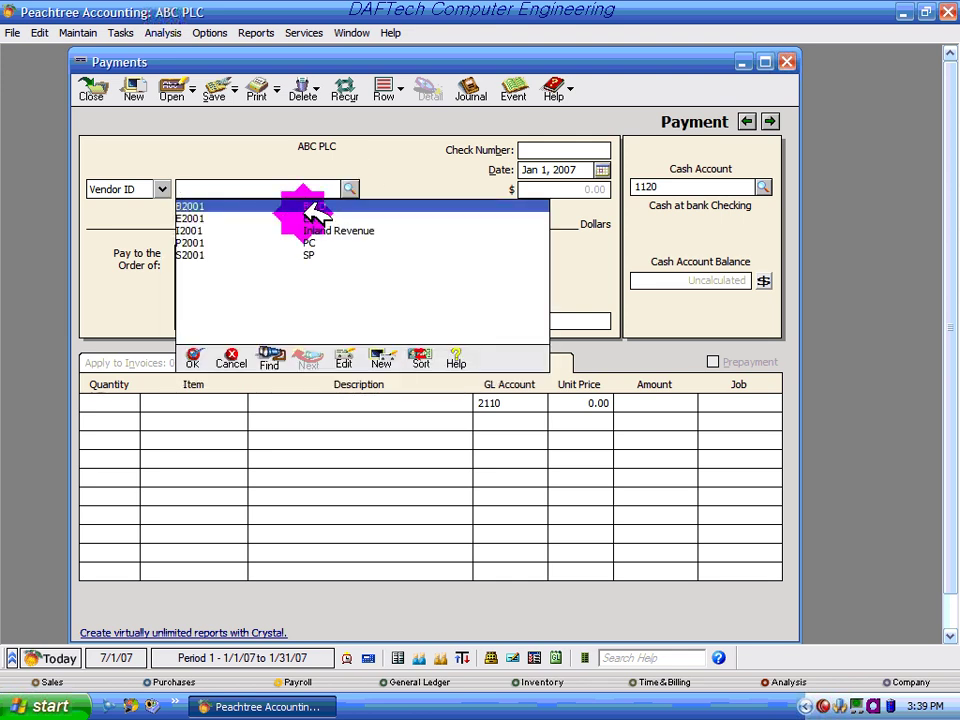
{"action": "double_click", "coordinate": [317, 207]}
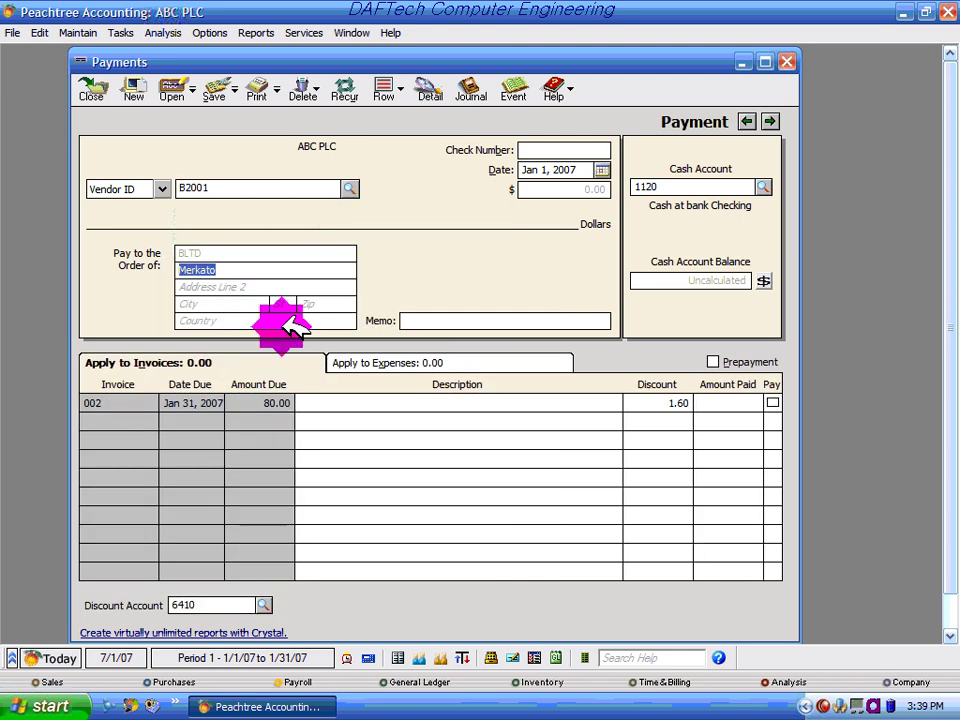
{"action": "left_click", "coordinate": [349, 189]}
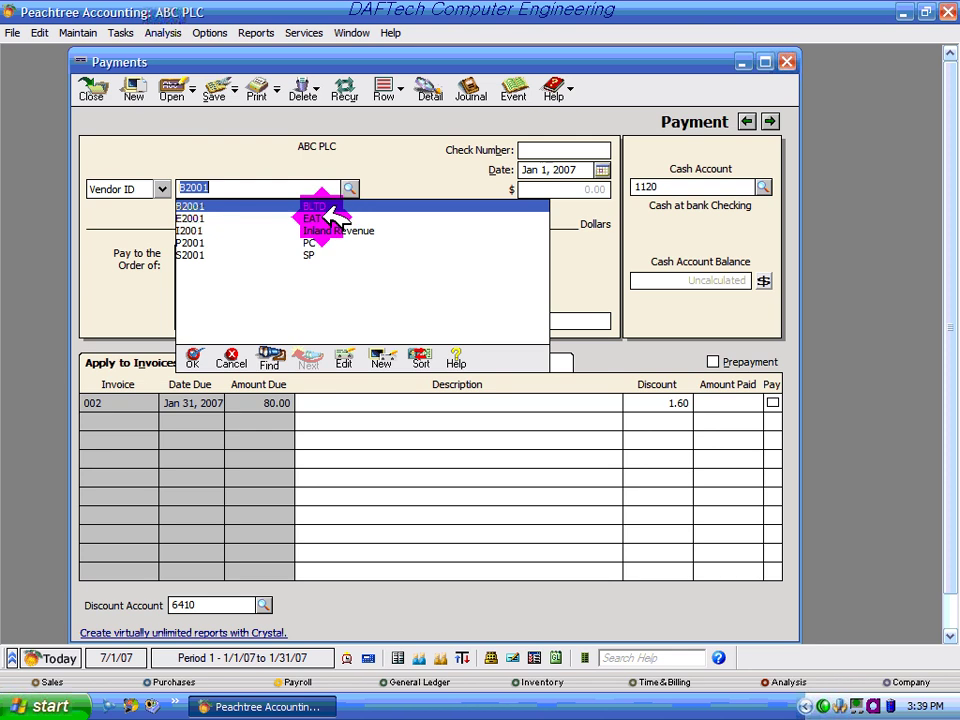
{"action": "double_click", "coordinate": [332, 217]}
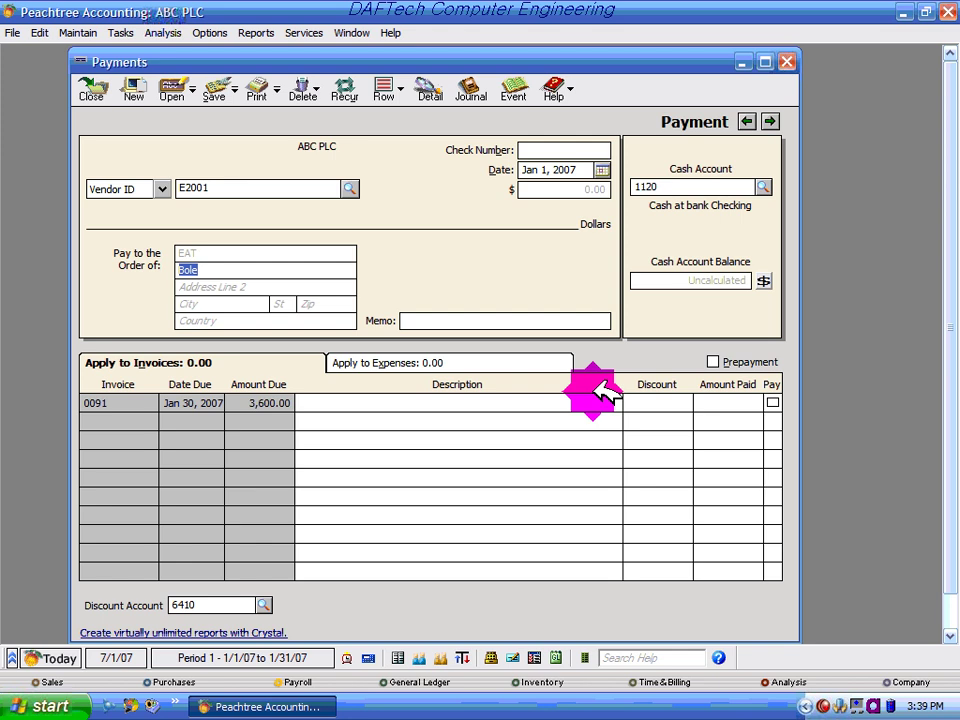
Switch the payment to Apply to Expenses, with an expense line defaulting to account 2110
{"action": "left_click", "coordinate": [452, 358]}
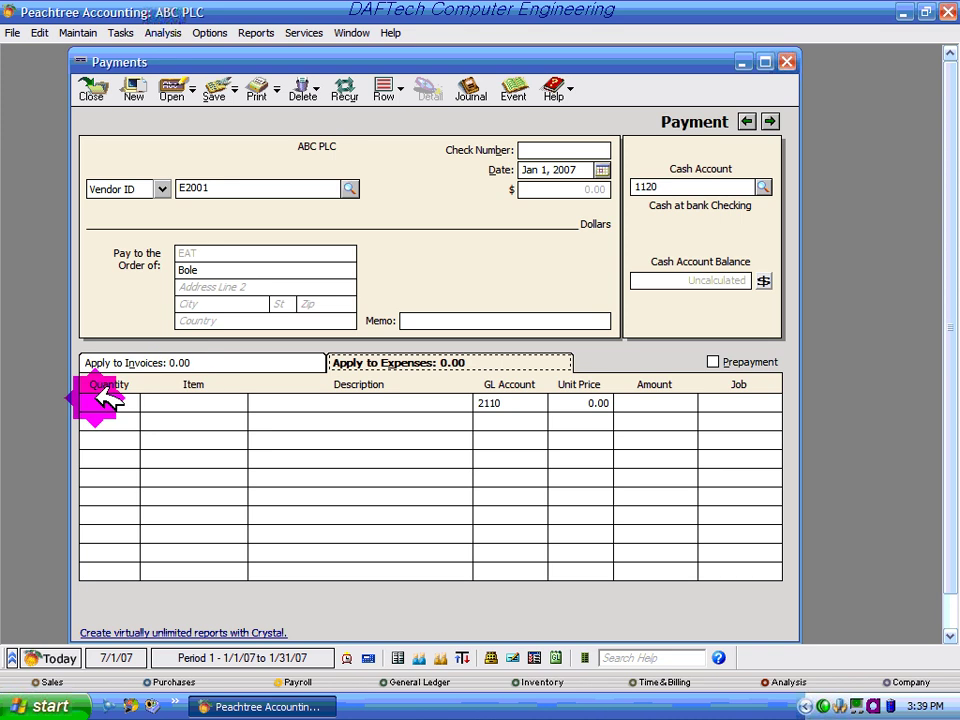
{"action": "left_click", "coordinate": [103, 400]}
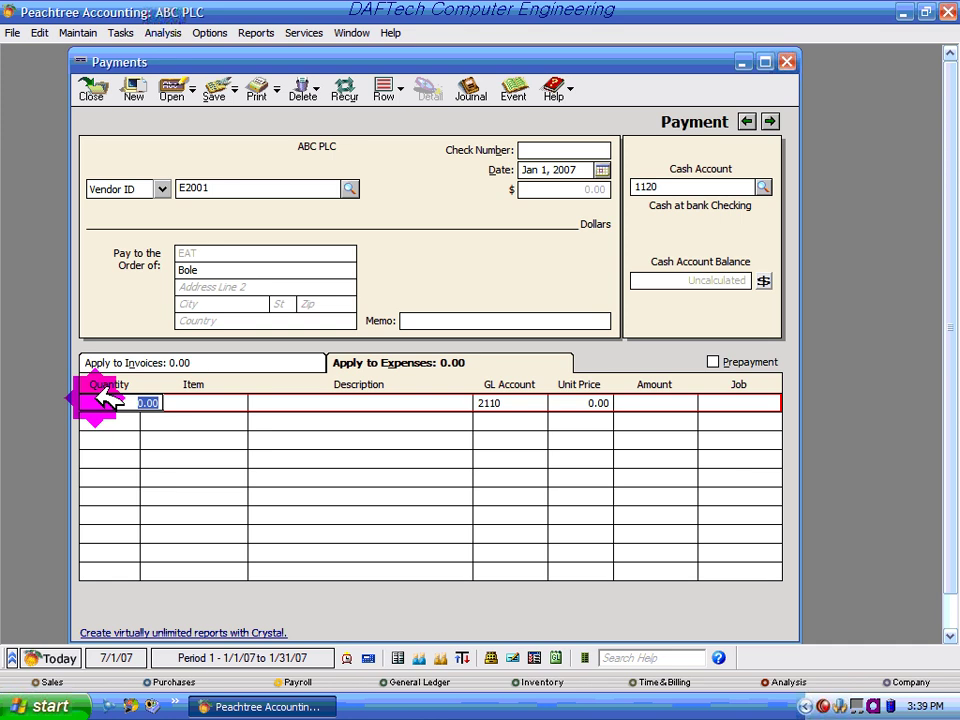
{"action": "left_click", "coordinate": [266, 352]}
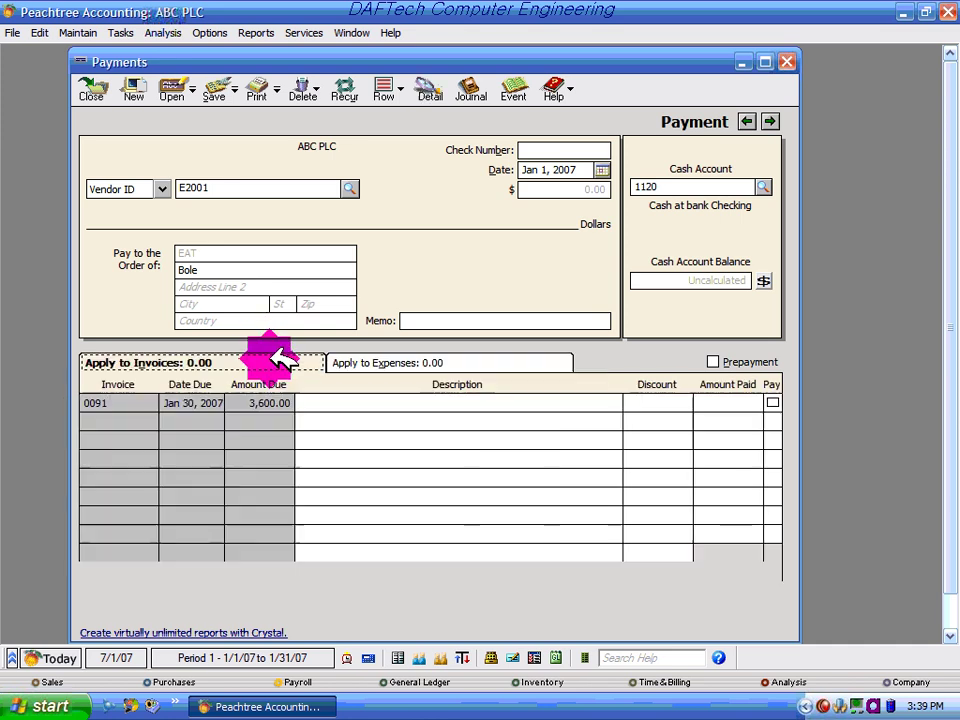
{"action": "left_click", "coordinate": [355, 354]}
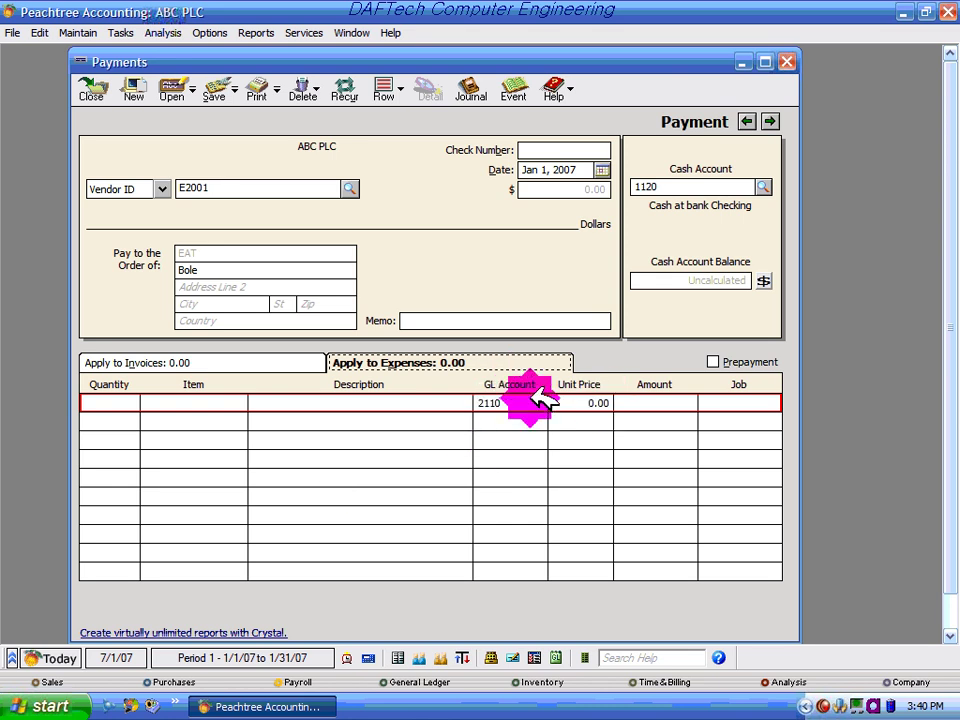
Choose GL account 6270 Electricity Exp. for the expense line
{"action": "left_click", "coordinate": [538, 400]}
{"action": "left_click", "coordinate": [542, 401]}
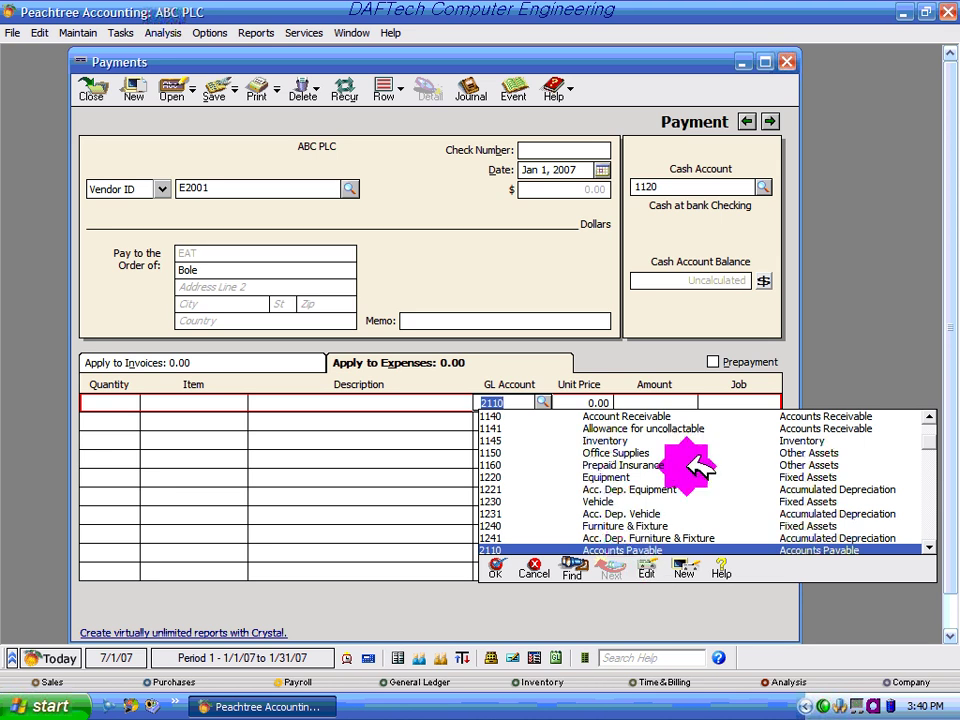
{"action": "left_click_drag", "start_coordinate": [940, 438], "coordinate": [945, 652]}
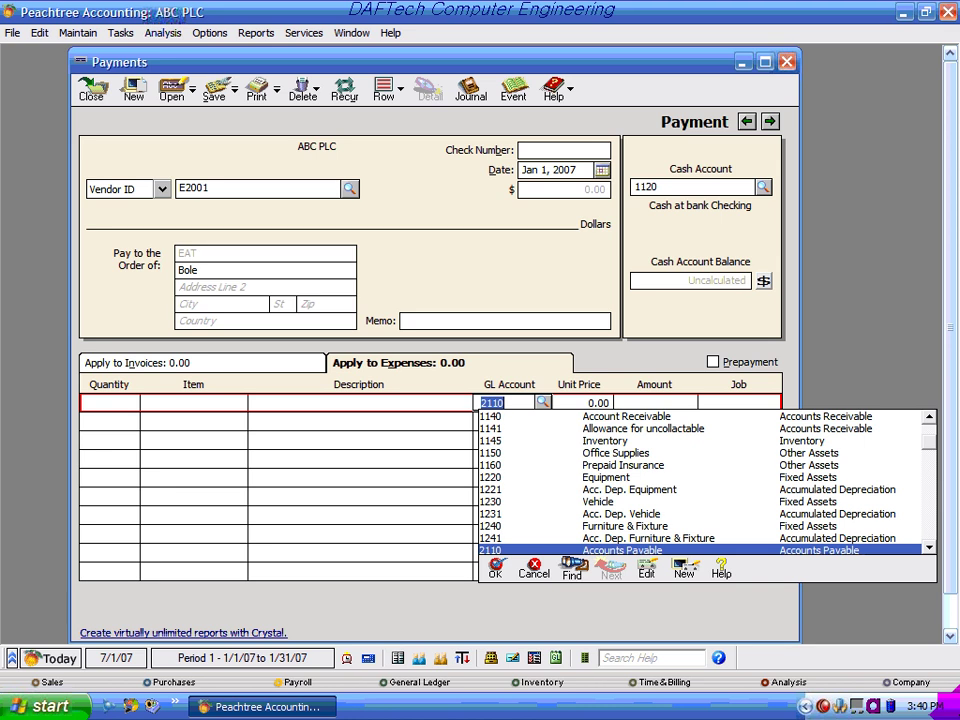
{"action": "scroll", "coordinate": [945, 655], "scroll_direction": "up", "scroll_amount": 1}
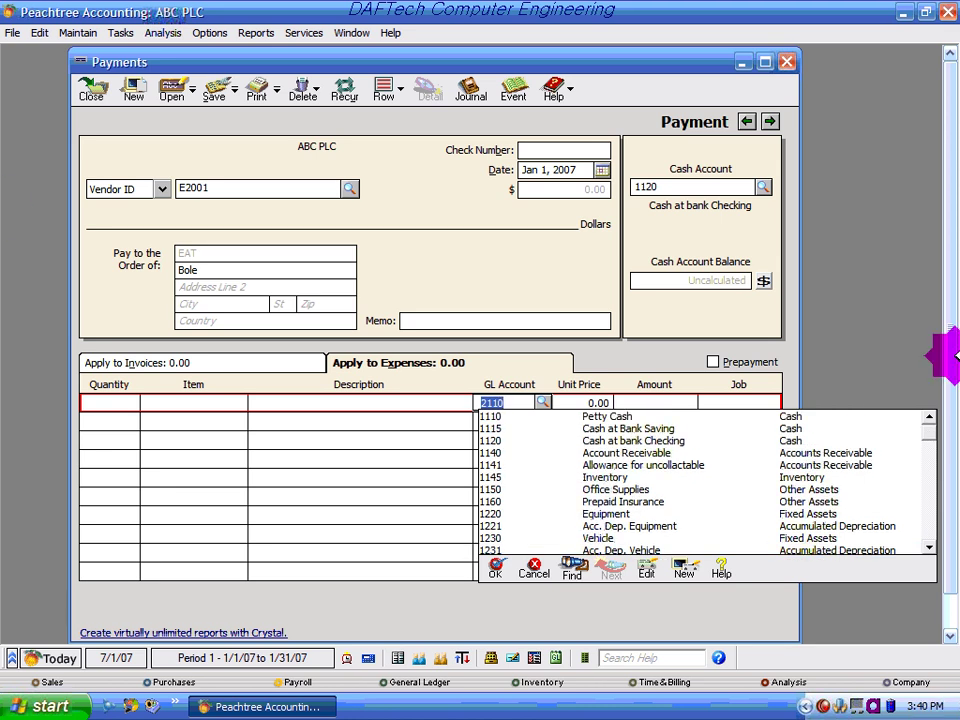
{"action": "left_click", "coordinate": [935, 435]}
{"action": "left_click_drag", "start_coordinate": [935, 435], "coordinate": [915, 470]}
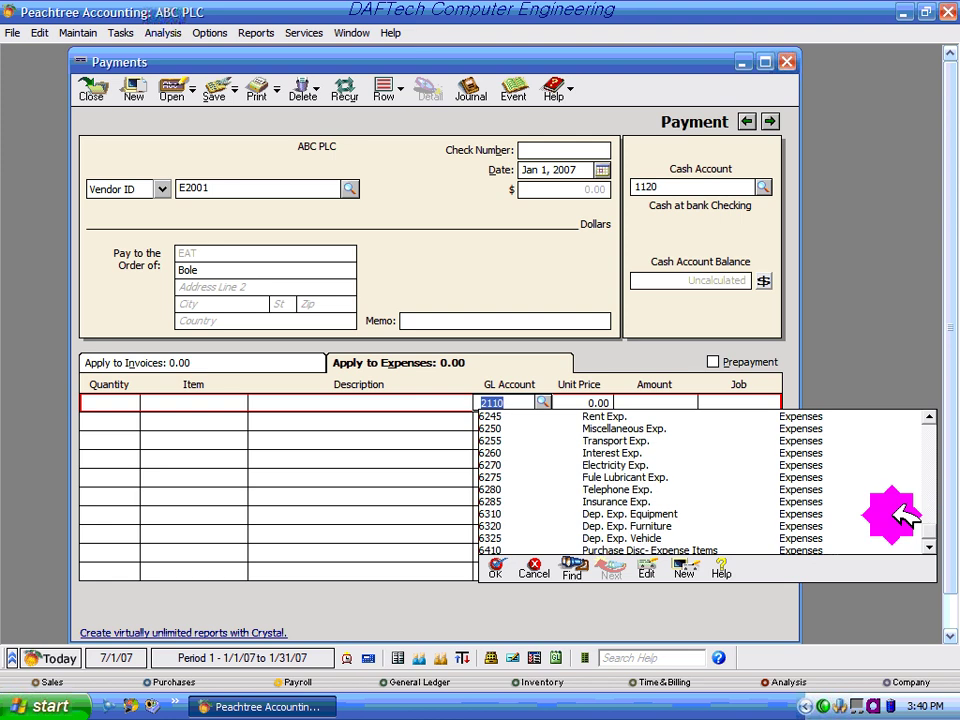
{"action": "left_click", "coordinate": [615, 465]}
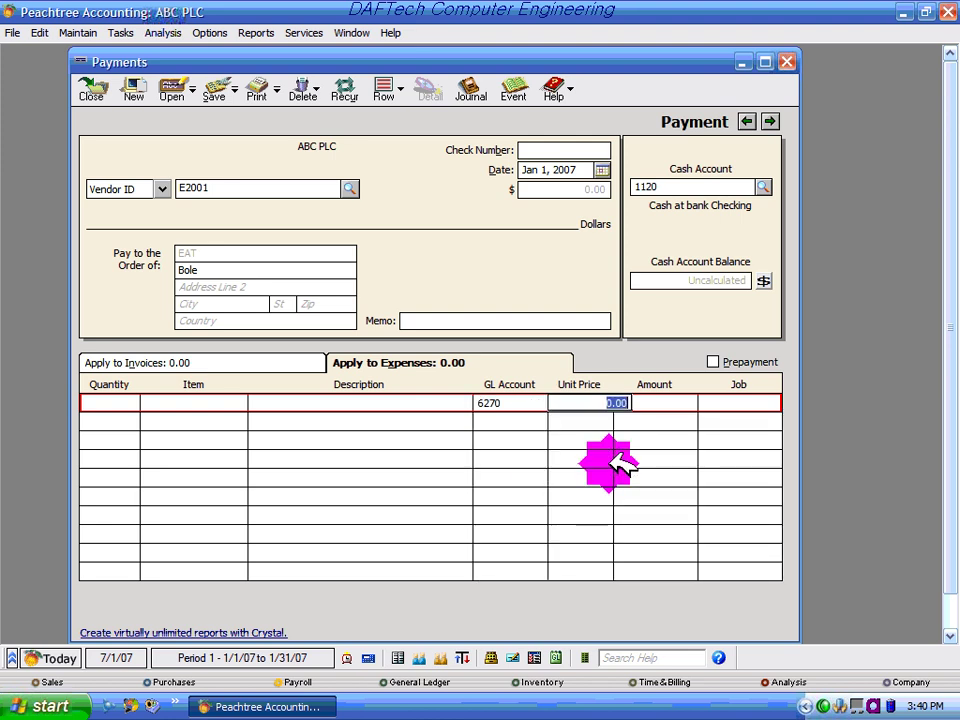
Enter 500.00 as the line amount, leaving the check date unchanged
{"action": "left_click", "coordinate": [677, 405]}
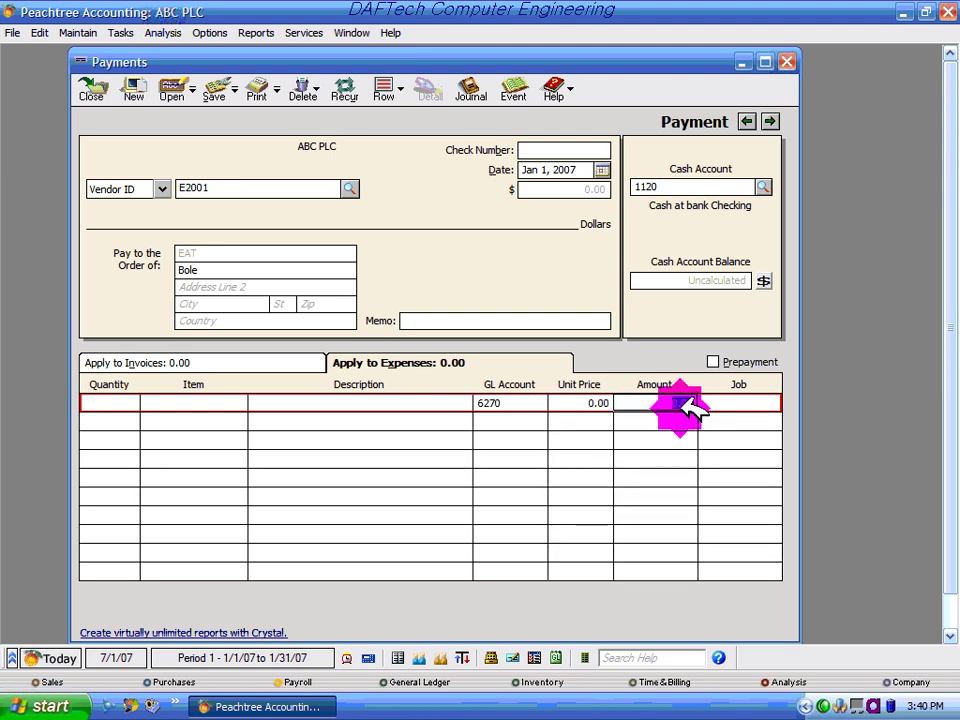
{"action": "type", "text": "500"}
{"action": "key", "text": "Tab"}
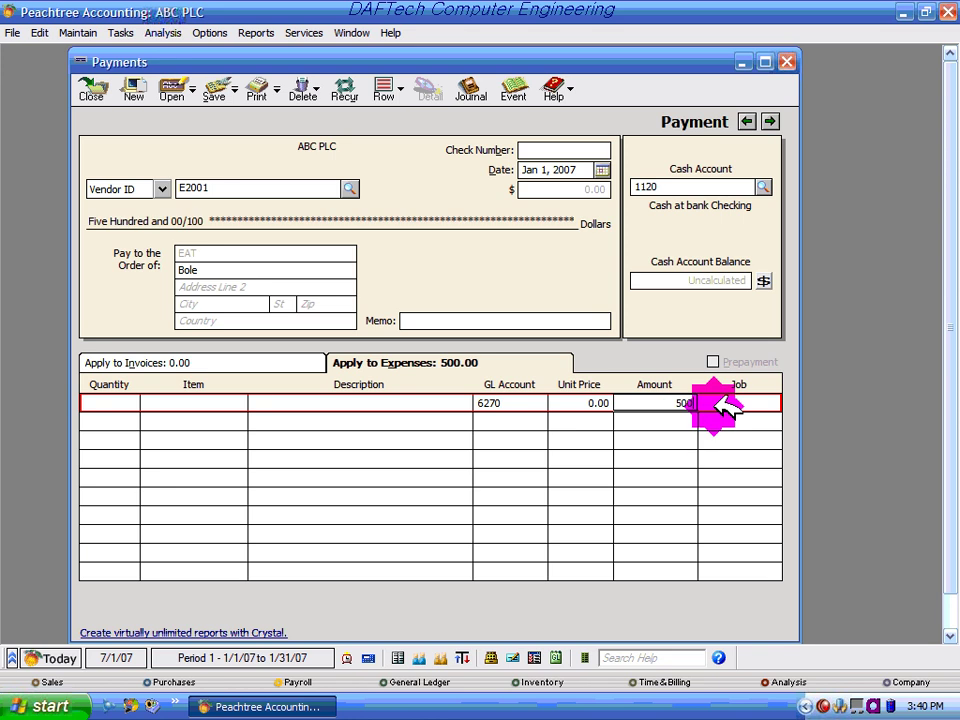
{"action": "left_click", "coordinate": [602, 170]}
{"action": "left_click", "coordinate": [606, 168]}
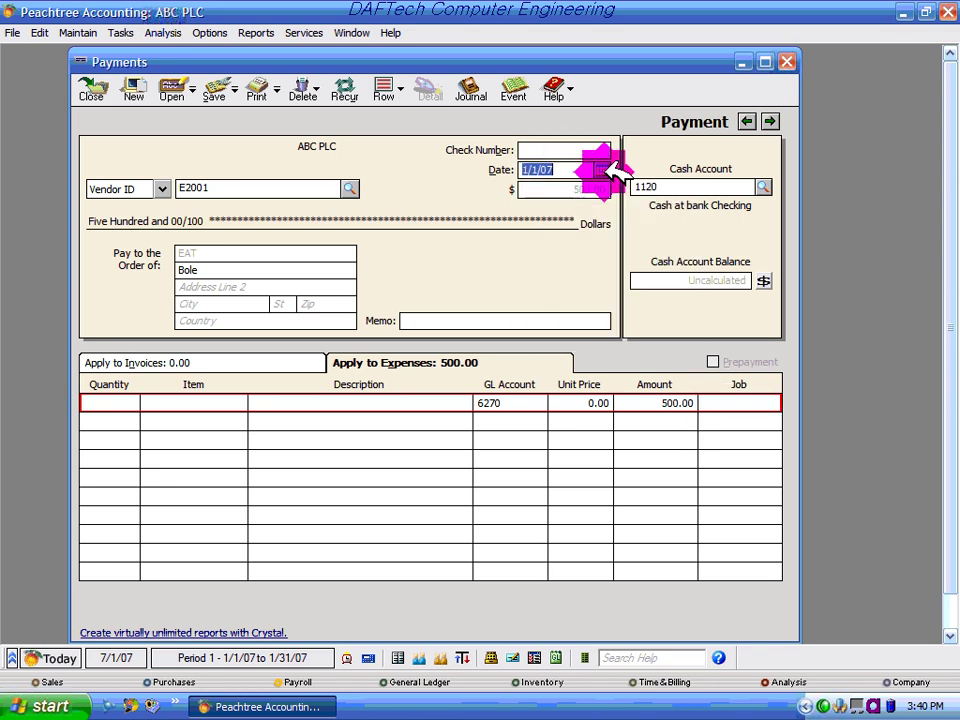
Discard the E2001 payment without saving and open Tasks > Write Checks
{"action": "left_click", "coordinate": [787, 62]}
{"action": "left_click", "coordinate": [478, 381]}
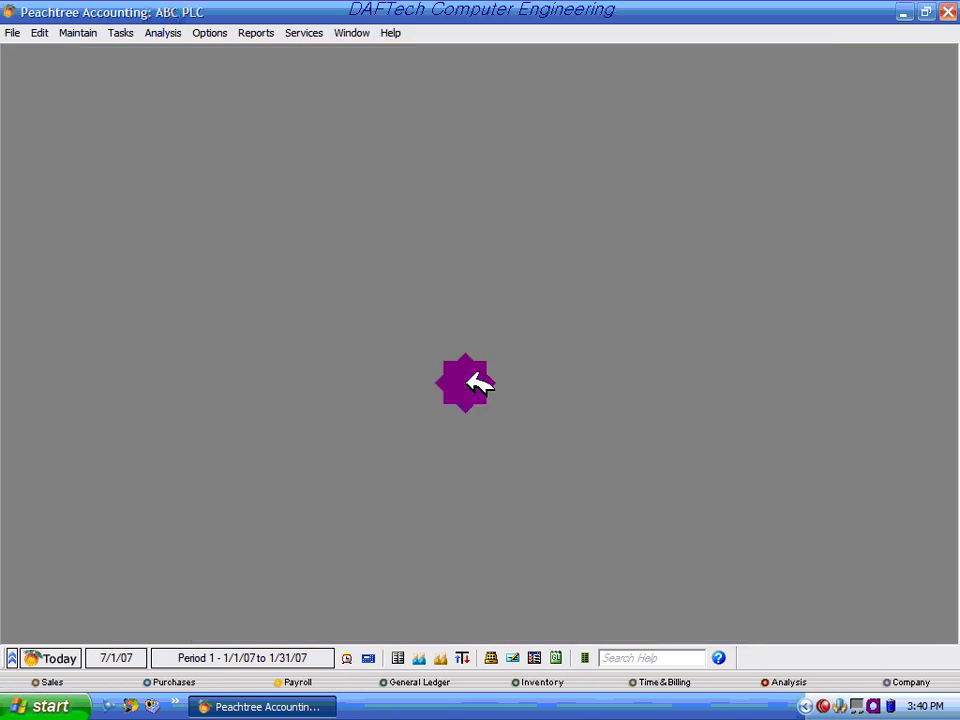
{"action": "left_click", "coordinate": [121, 32]}
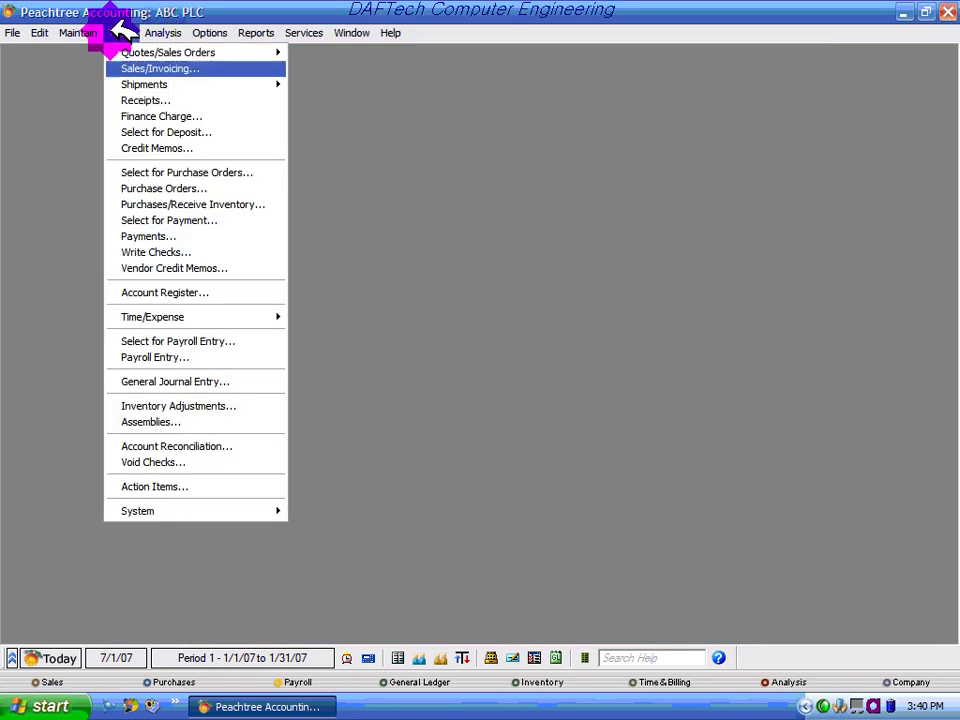
{"action": "left_click", "coordinate": [180, 256]}
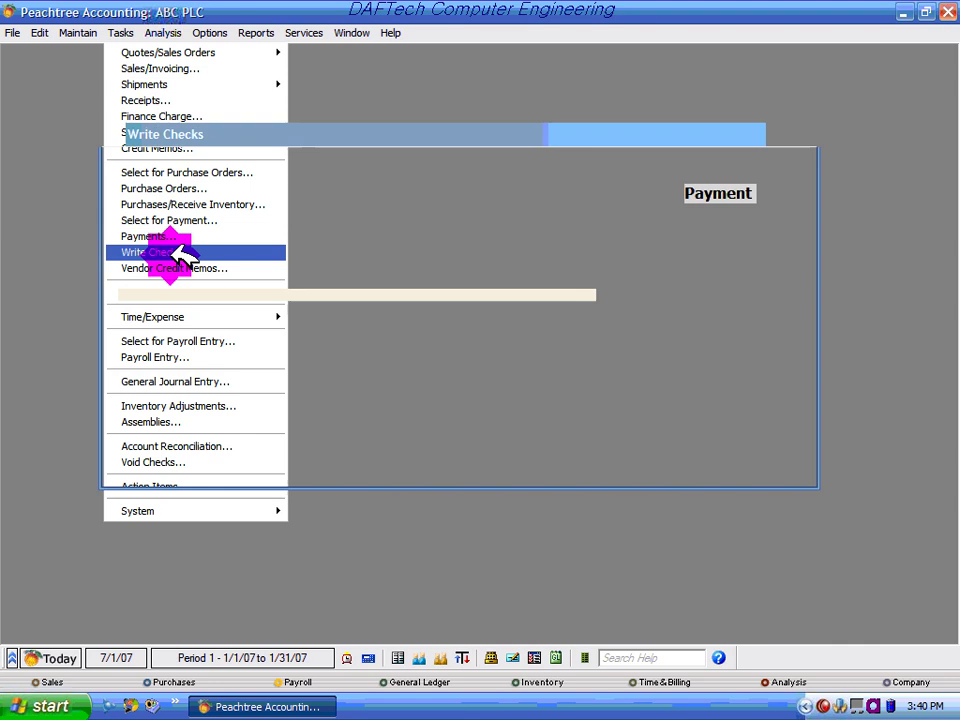
{"action": "left_click_drag", "start_coordinate": [356, 122], "coordinate": [358, 120]}
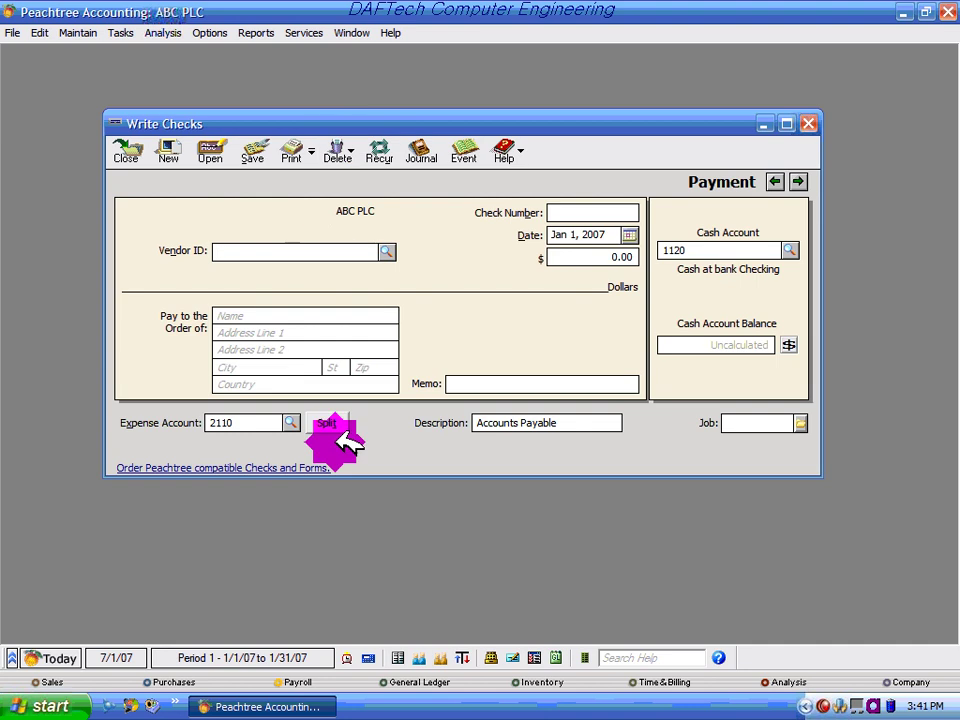
Set the check's expense account to 1150 and its amount to 5,000.00
{"action": "left_click", "coordinate": [296, 423]}
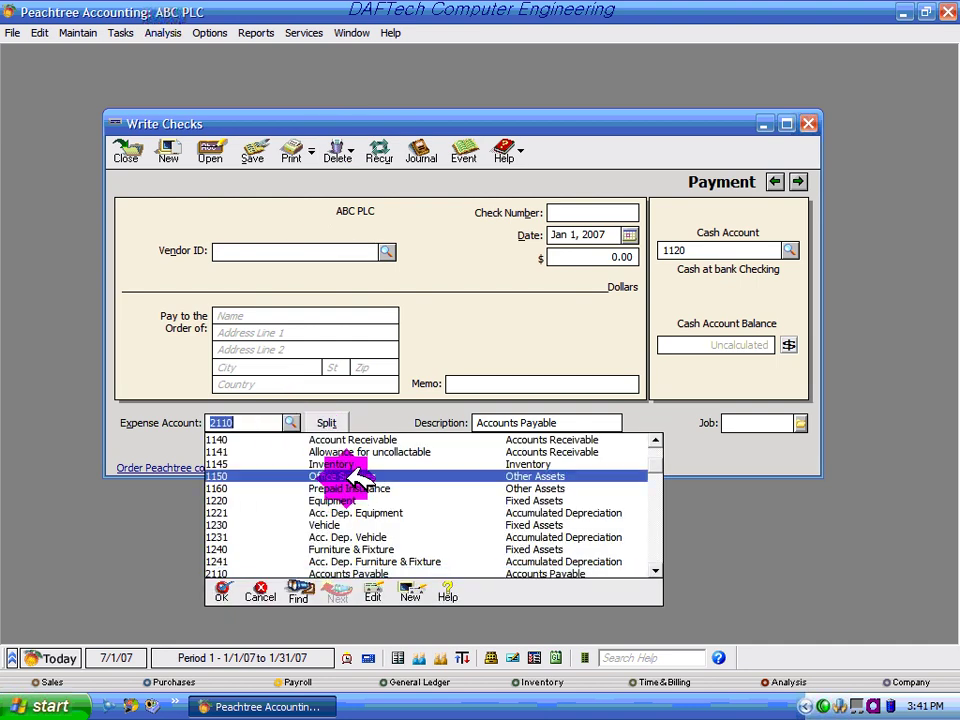
{"action": "key", "text": "Escape"}
{"action": "type", "text": "1150"}
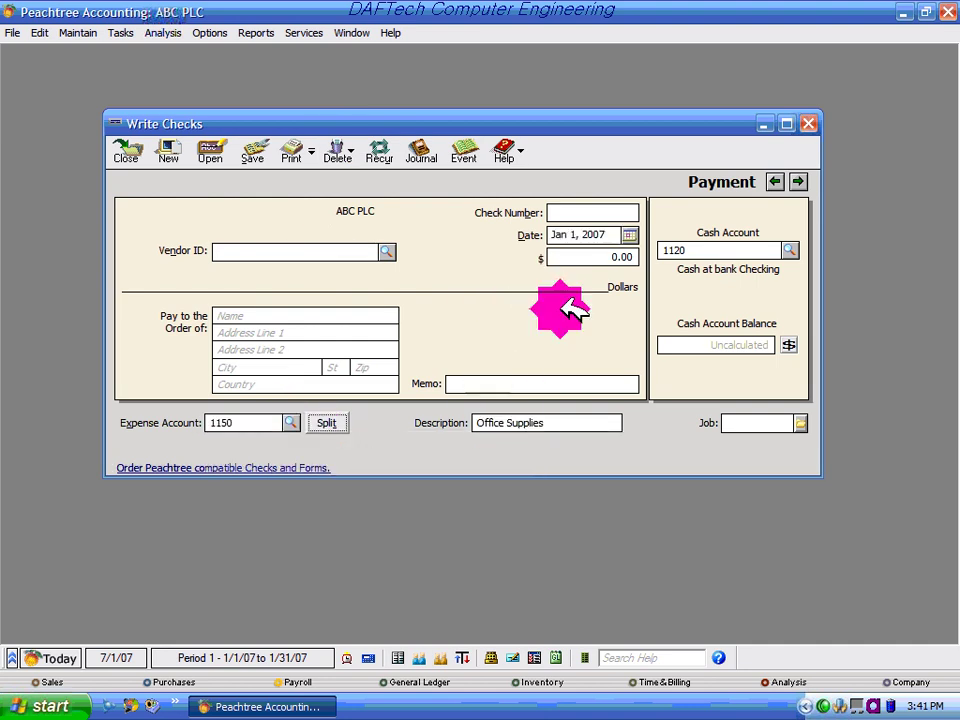
{"action": "left_click", "coordinate": [570, 257]}
{"action": "type", "text": "5"}
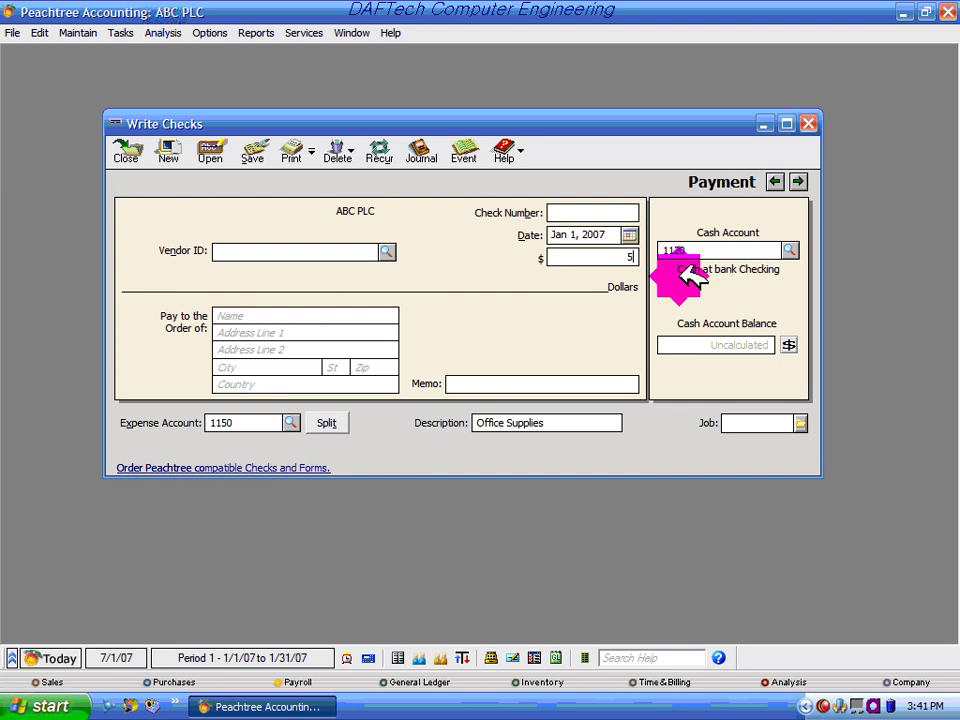
{"action": "type", "text": ",00000"}
Enter F000123 as the check number
{"action": "left_click", "coordinate": [572, 213]}
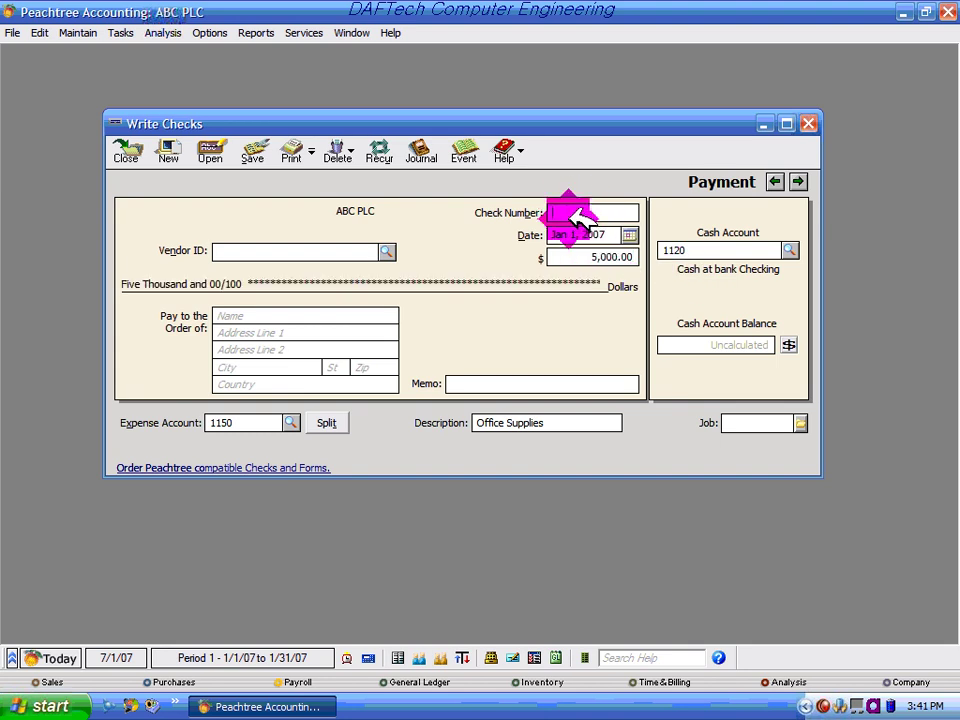
{"action": "type", "text": "000"}
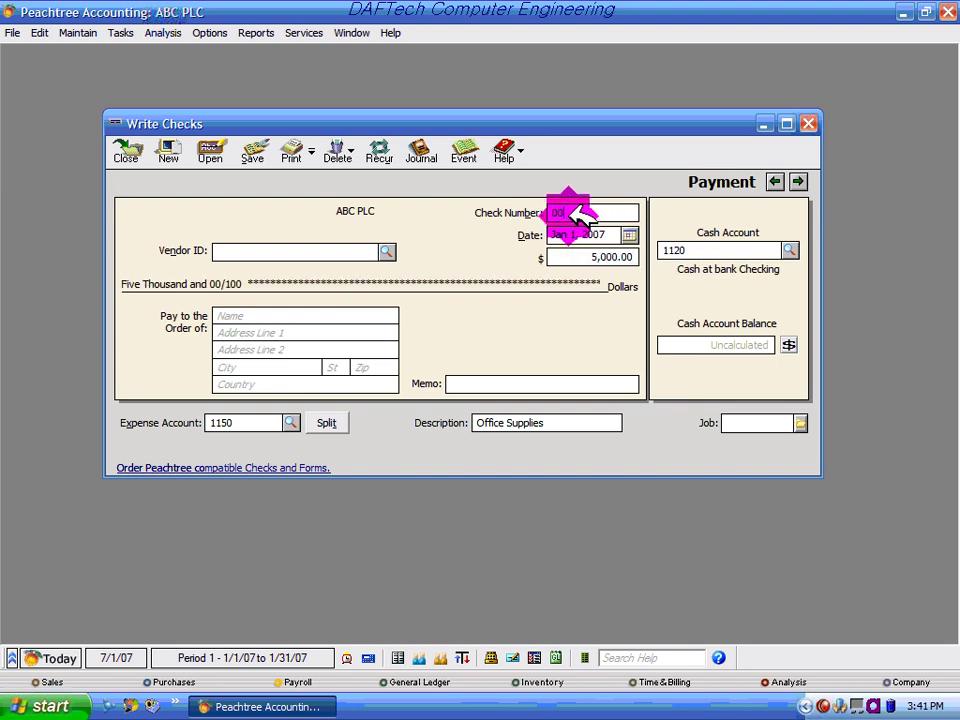
{"action": "key", "text": "BackSpace"}
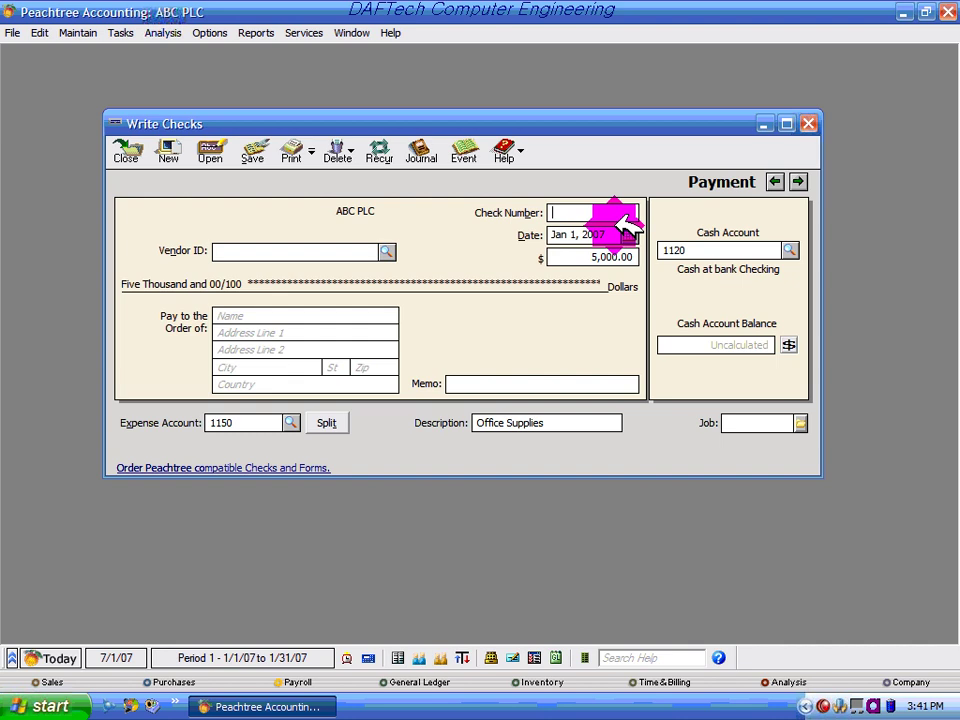
{"action": "type", "text": "F"}
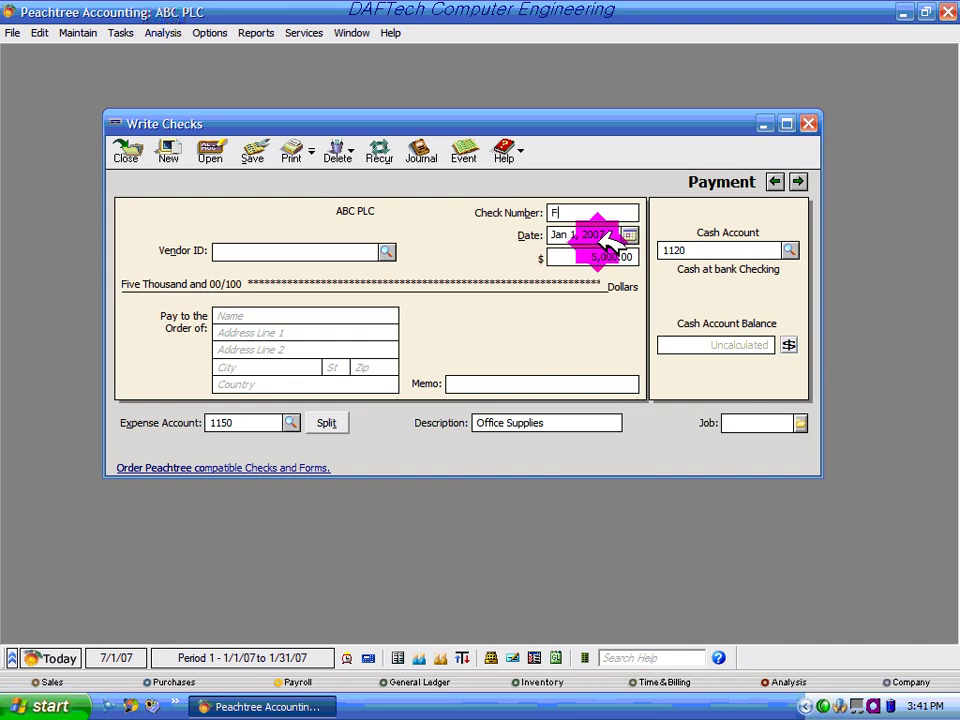
{"action": "type", "text": "000"}
{"action": "type", "text": "1"}
{"action": "type", "text": "23457"}
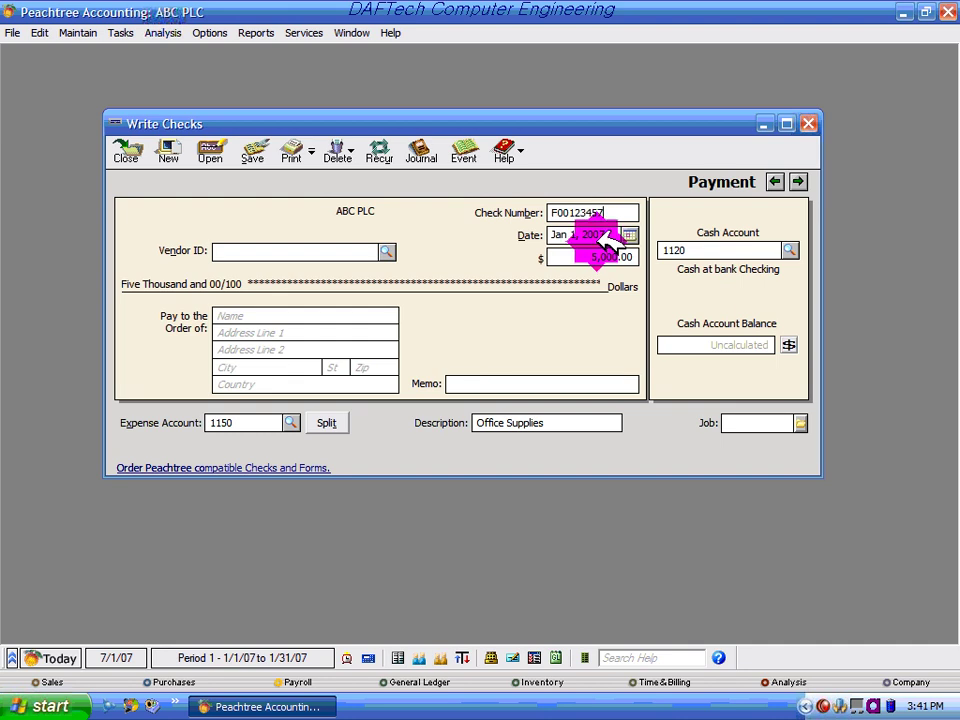
Date the check January 10, 2007 using the calendar
{"action": "left_click", "coordinate": [630, 235]}
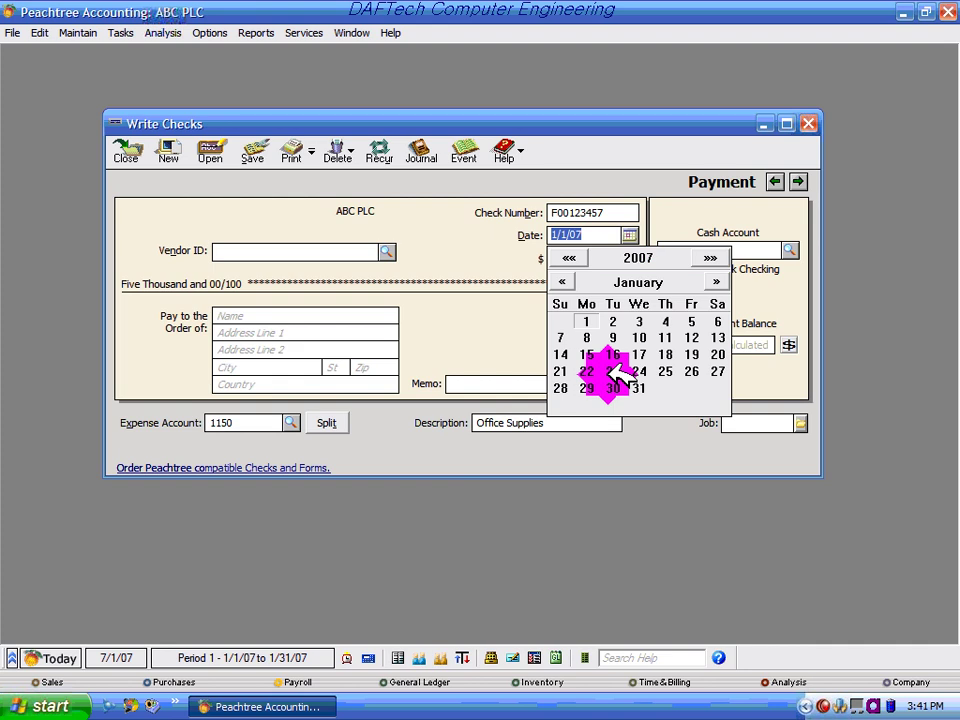
{"action": "left_click", "coordinate": [641, 338]}
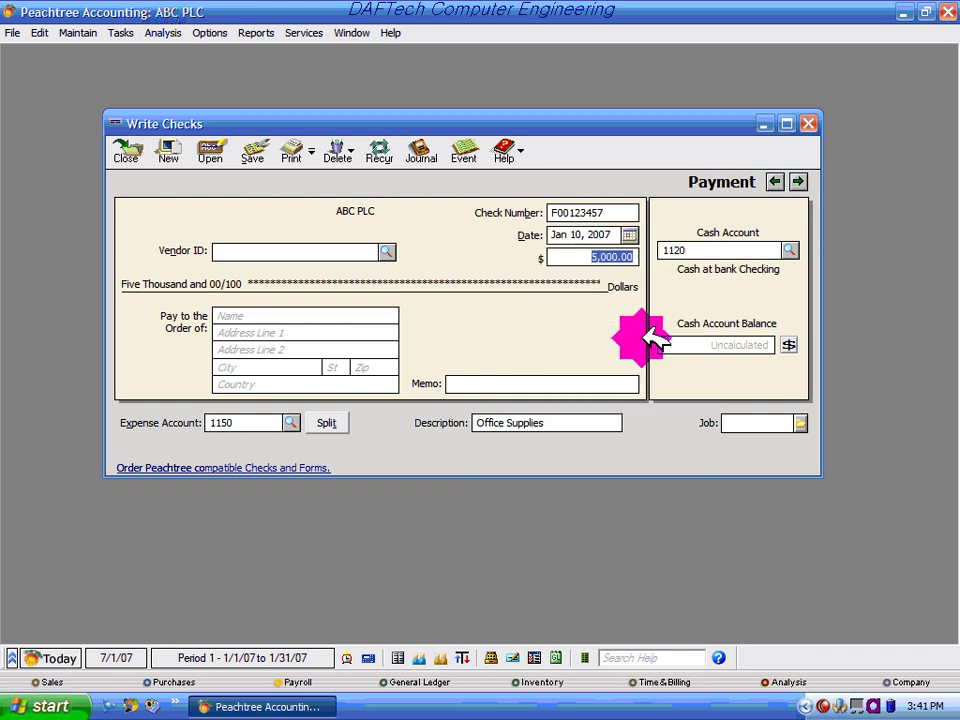
{"action": "left_click", "coordinate": [561, 421]}
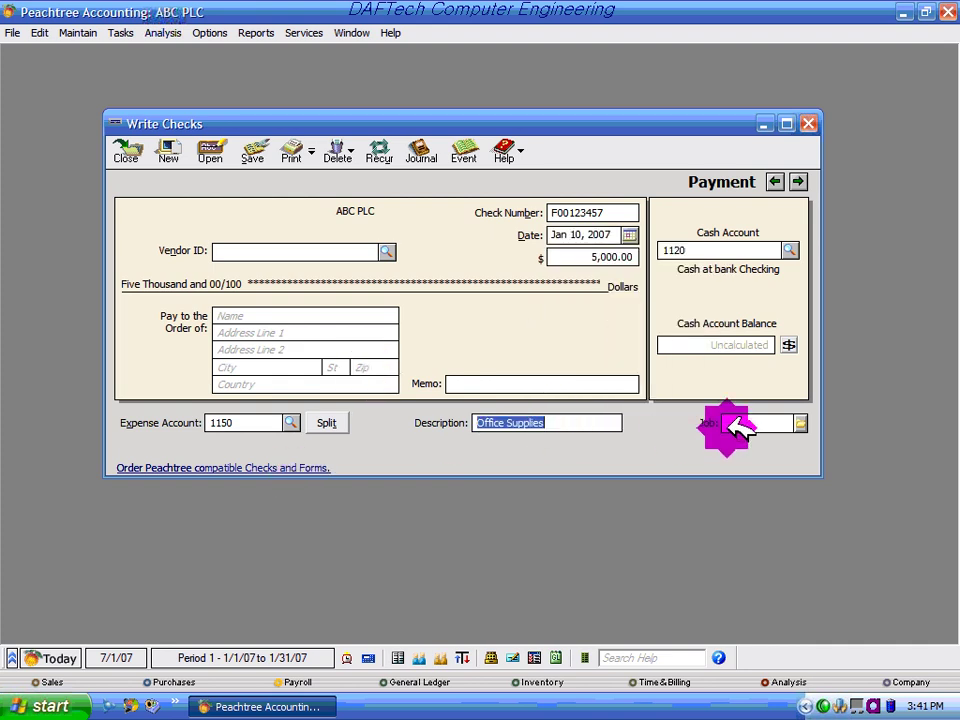
{"action": "left_click", "coordinate": [240, 314]}
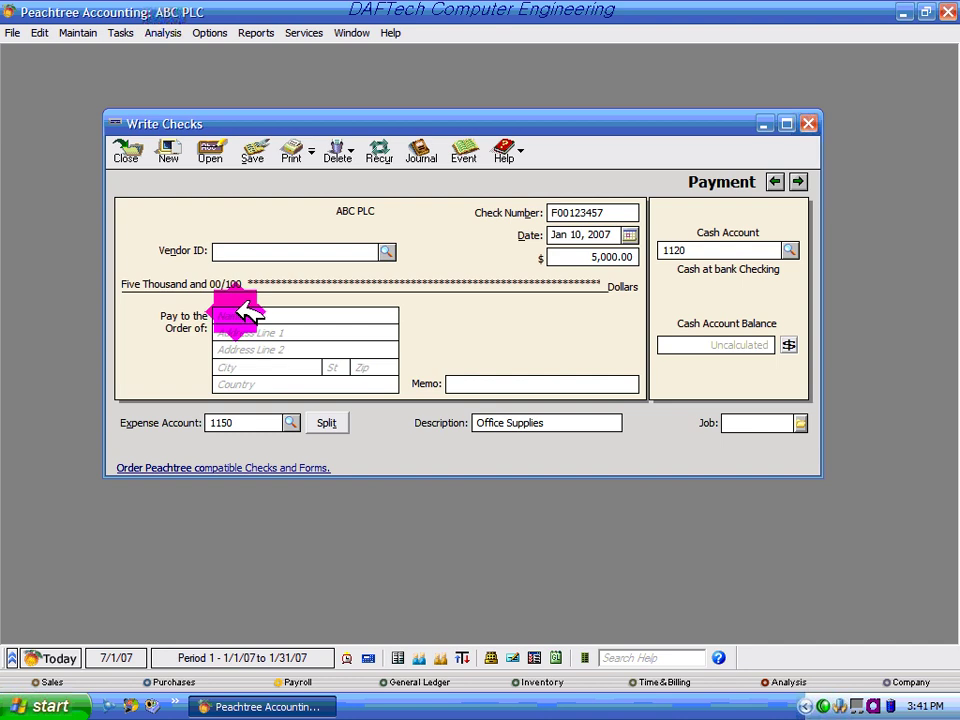
Type the payee's name in Pay to the Order of, leaving no vendor ID selected
{"action": "left_click", "coordinate": [385, 251]}
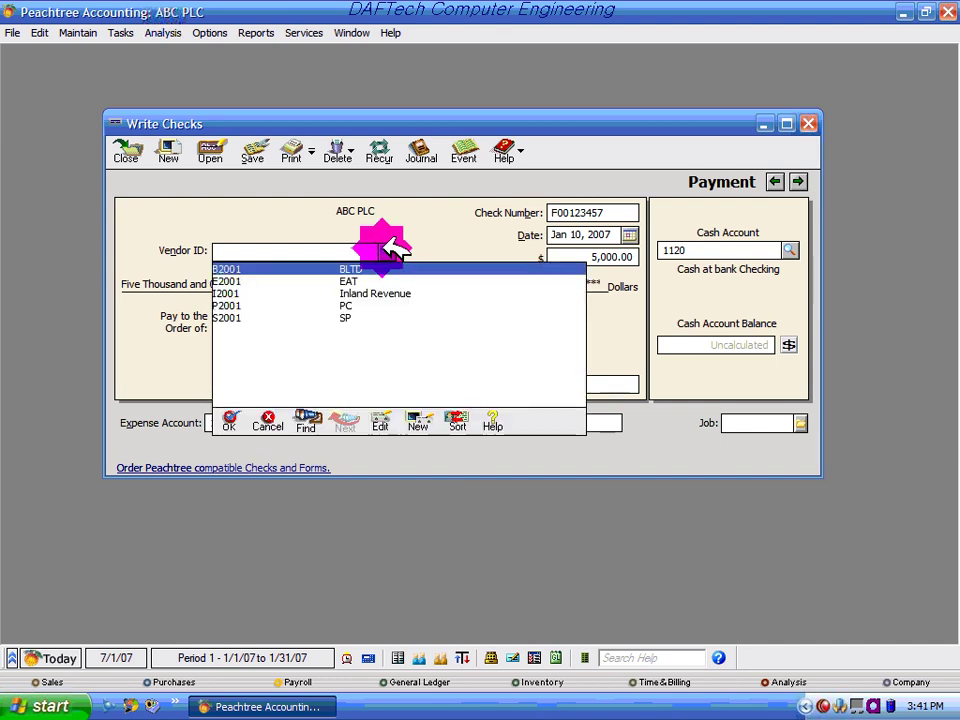
{"action": "left_click", "coordinate": [388, 251]}
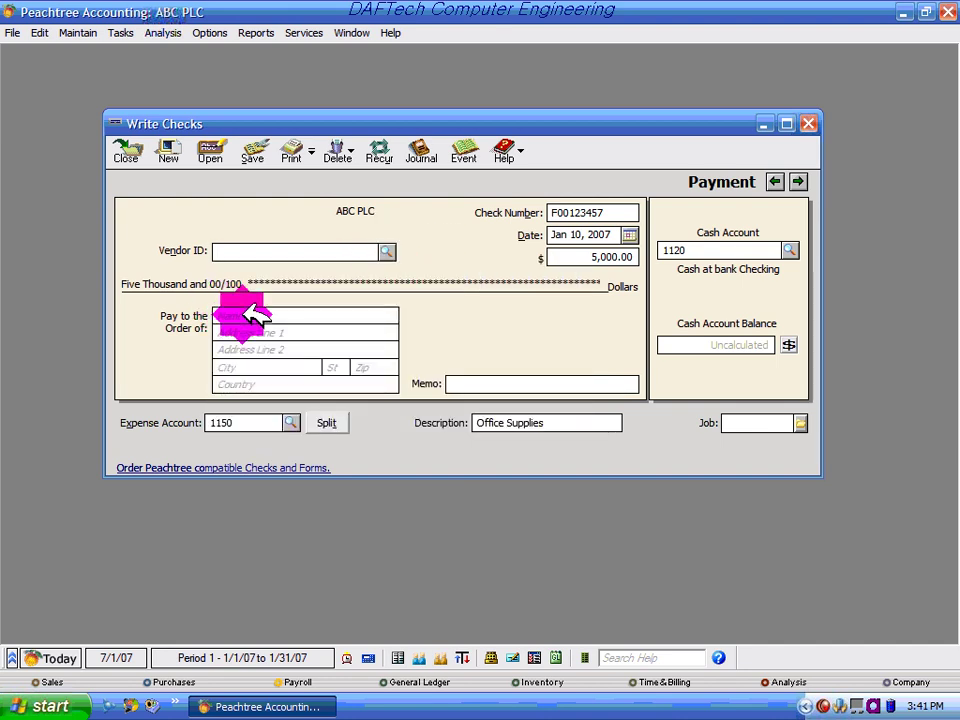
{"action": "left_click", "coordinate": [360, 315]}
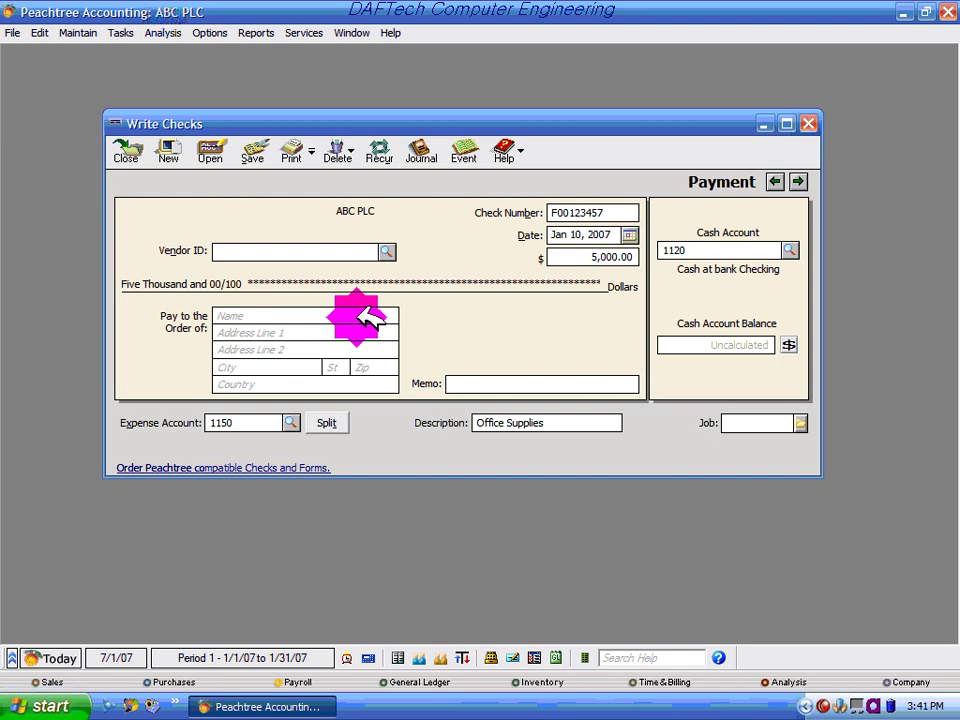
{"action": "type", "text": "Ato Alemu"}
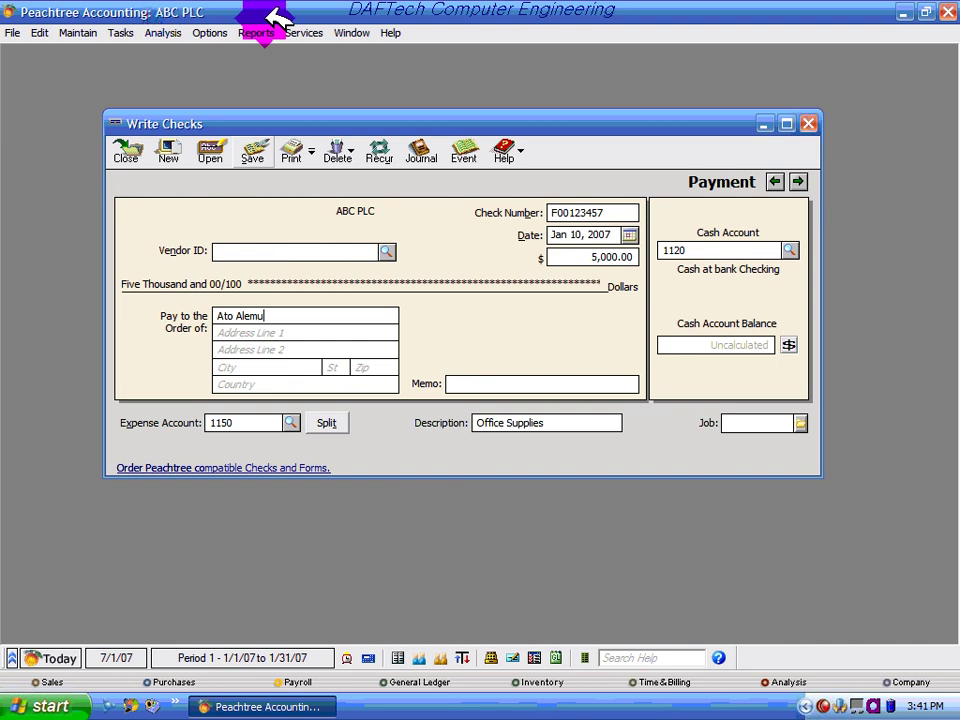
Preview the check's journal entries, then save the 5,000.00 check and close Write Checks
{"action": "left_click", "coordinate": [421, 155]}
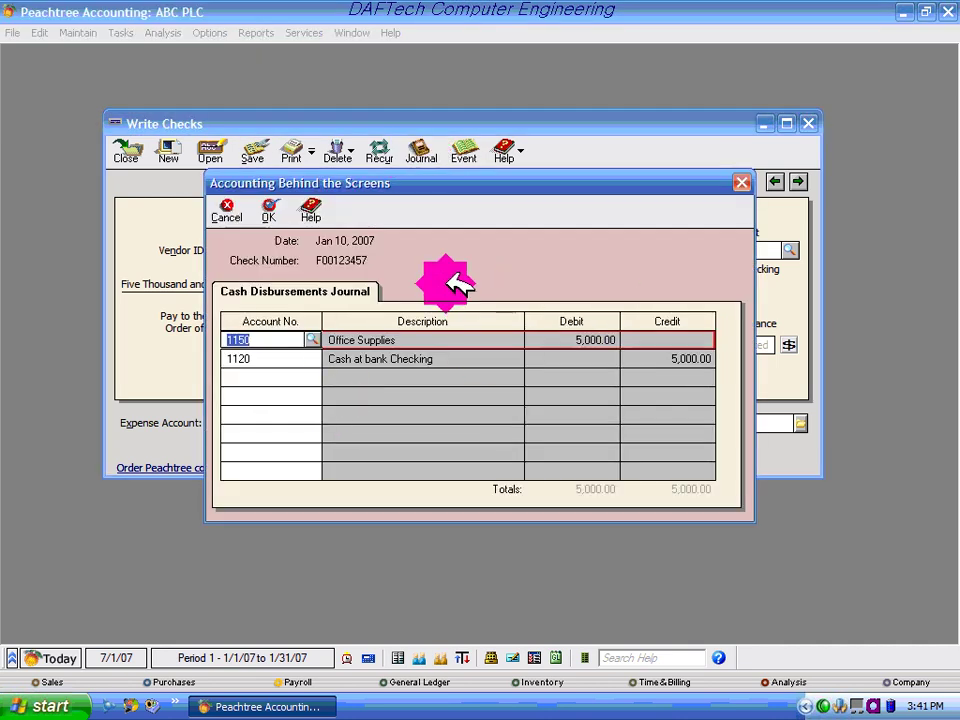
{"action": "left_click", "coordinate": [742, 182]}
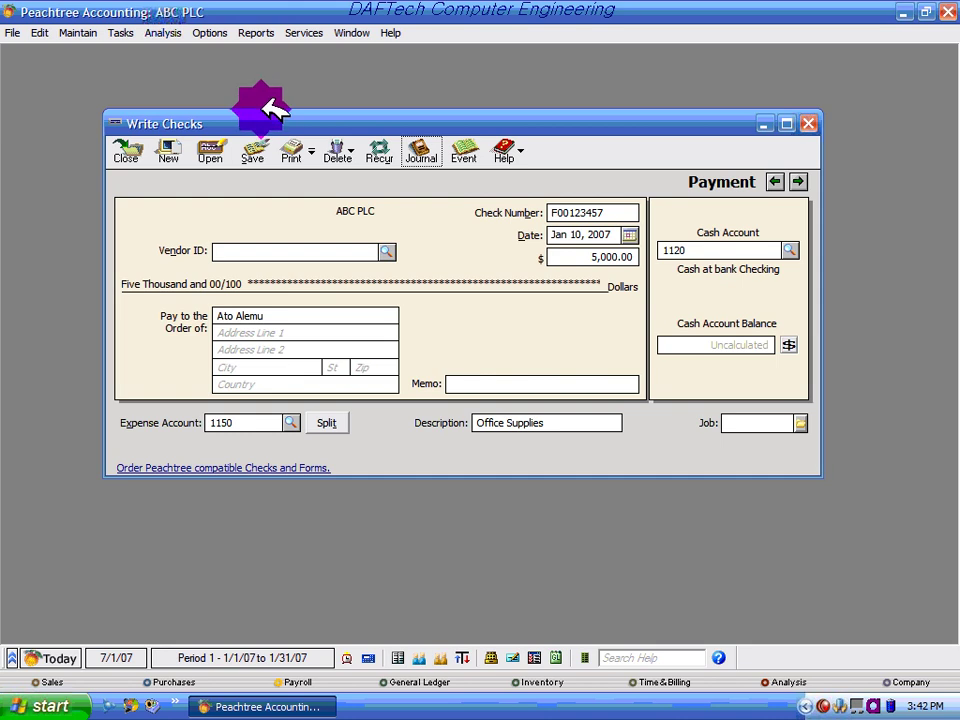
{"action": "left_click", "coordinate": [247, 150]}
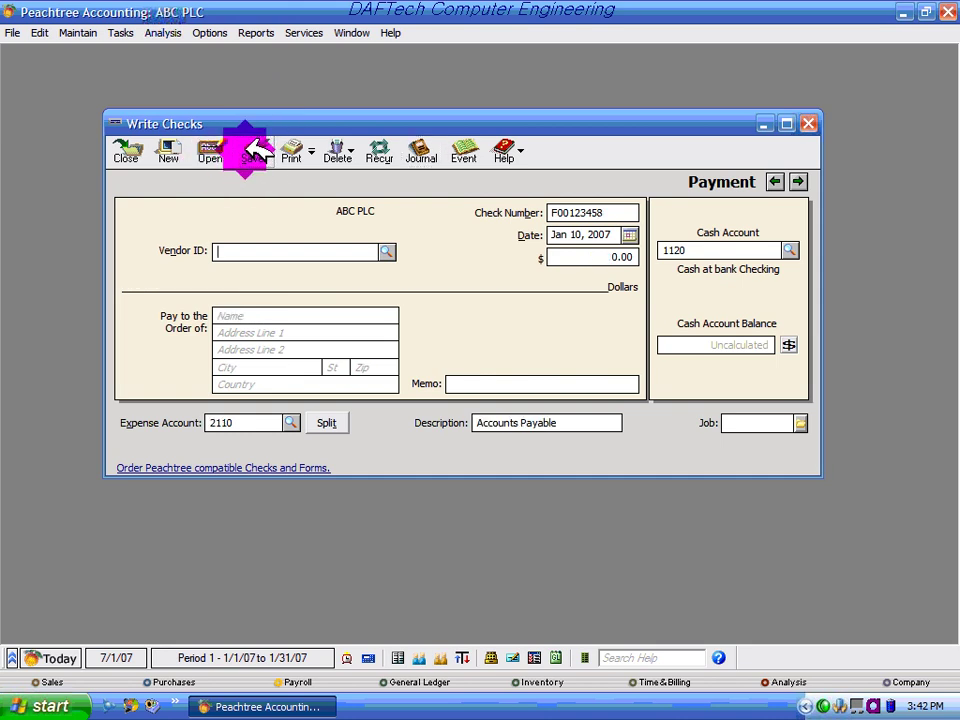
{"action": "left_click", "coordinate": [809, 124]}
{"action": "left_click", "coordinate": [124, 30]}
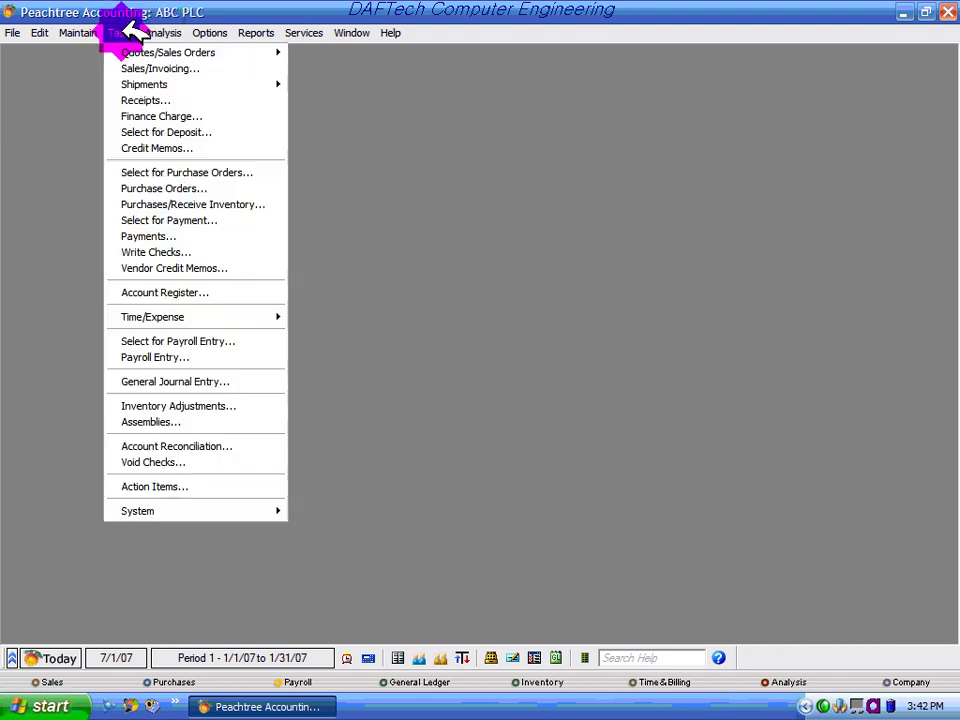
{"action": "left_click", "coordinate": [214, 236]}
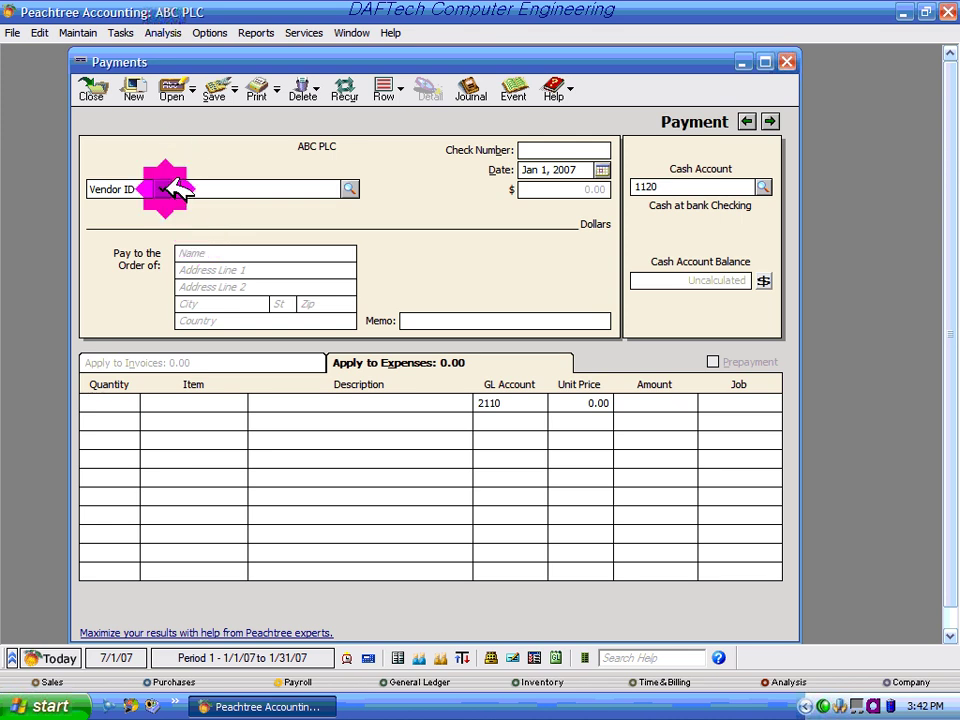
{"action": "left_click", "coordinate": [787, 62]}
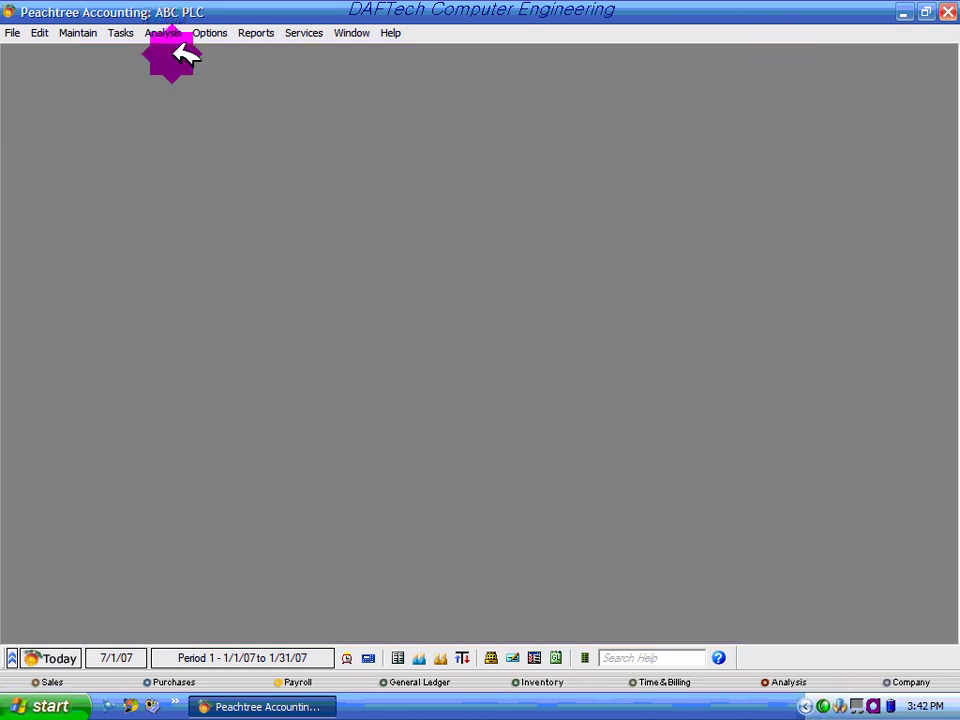
{"action": "left_click", "coordinate": [124, 32]}
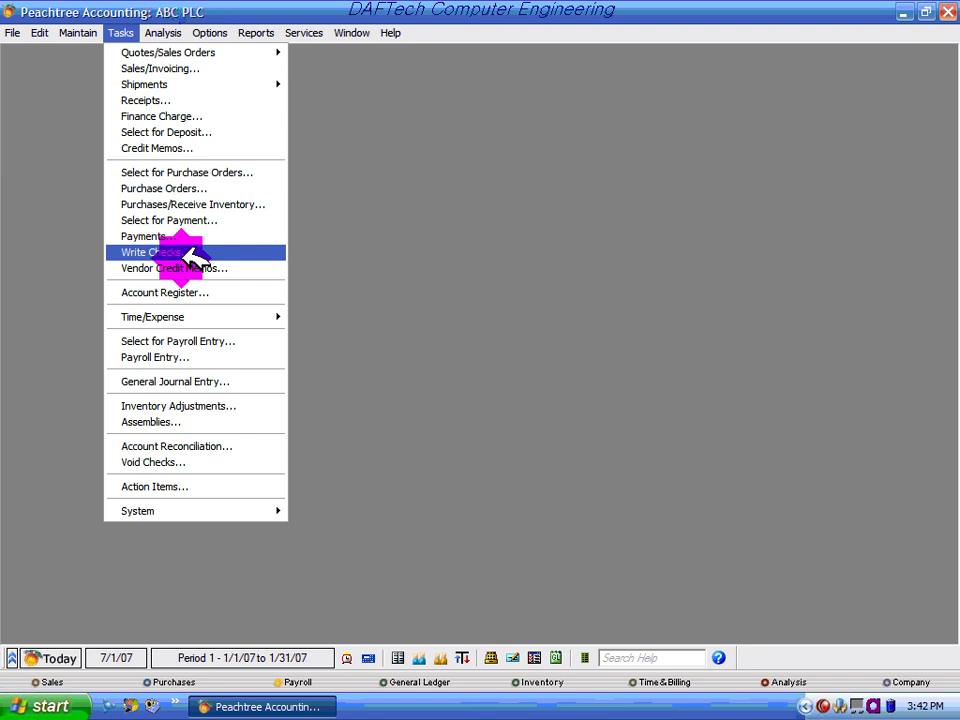